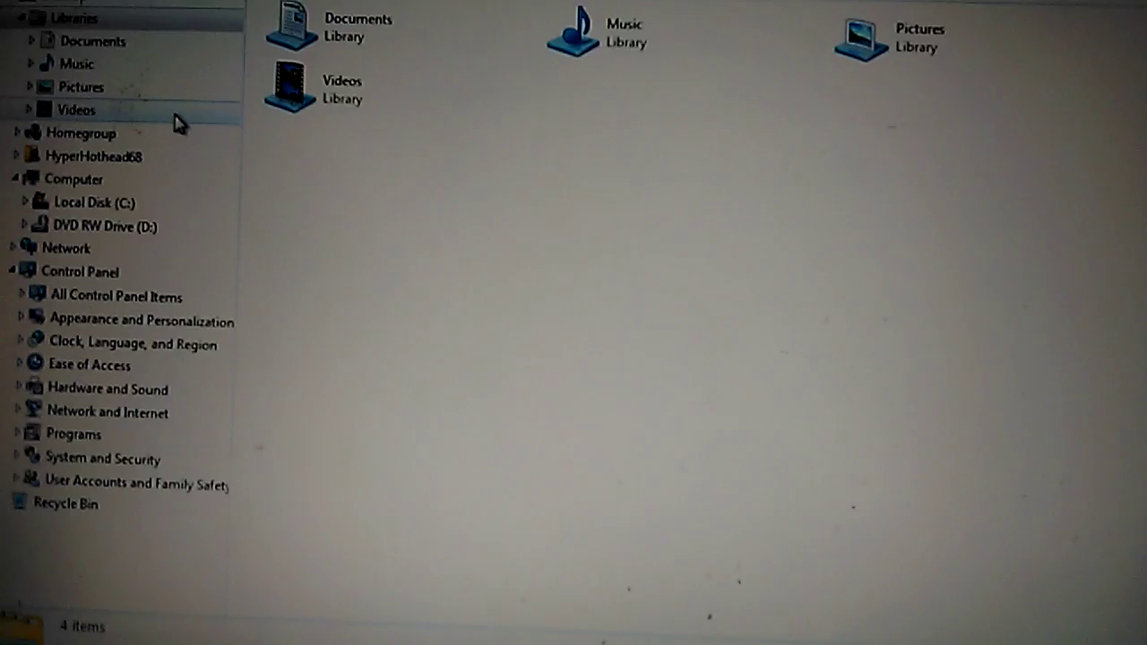
- Open the Videos library, then the Computer view of the drives
{"action": "left_click", "coordinate": [175, 115]}
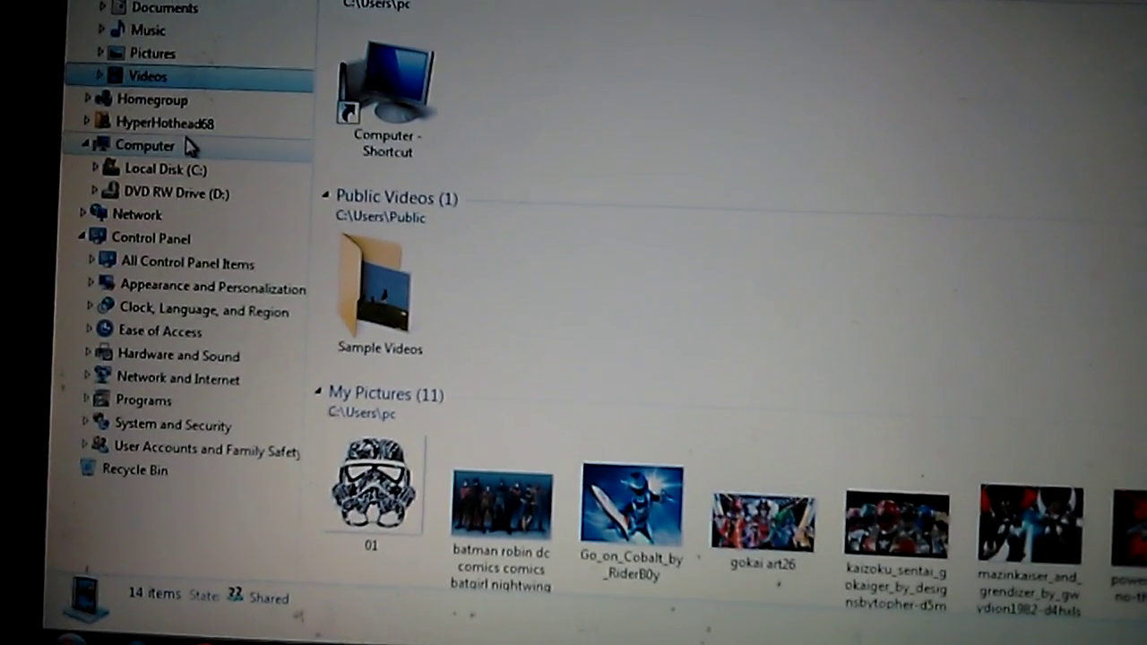
{"action": "left_click", "coordinate": [197, 136]}
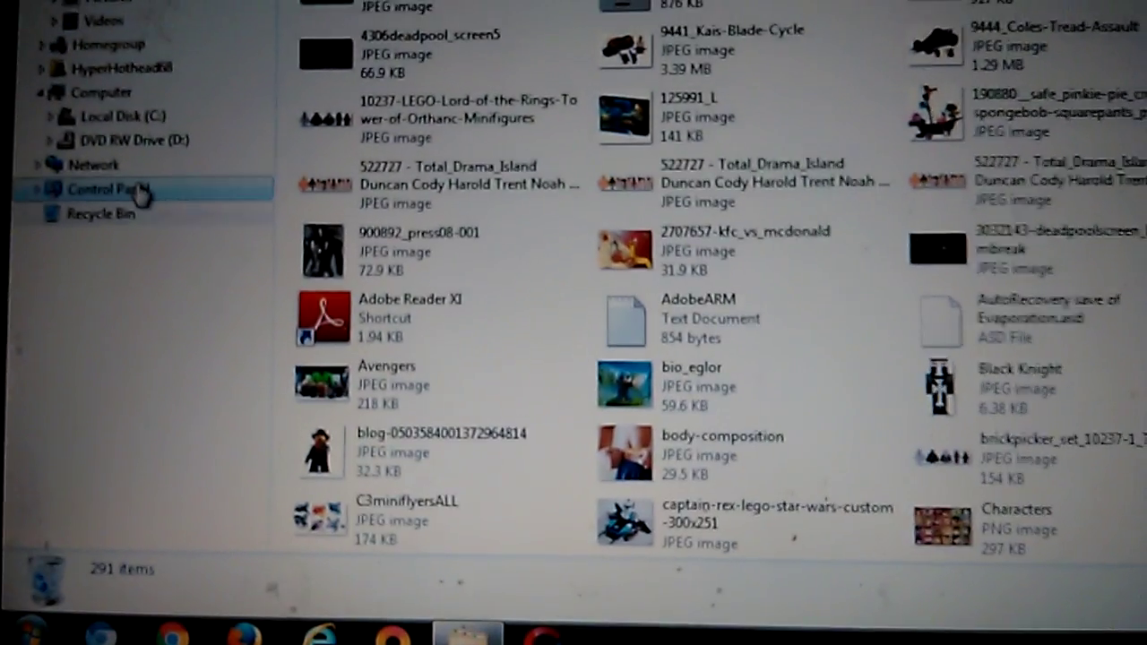
- Open the Control Panel from the navigation pane
{"action": "left_click", "coordinate": [99, 84]}
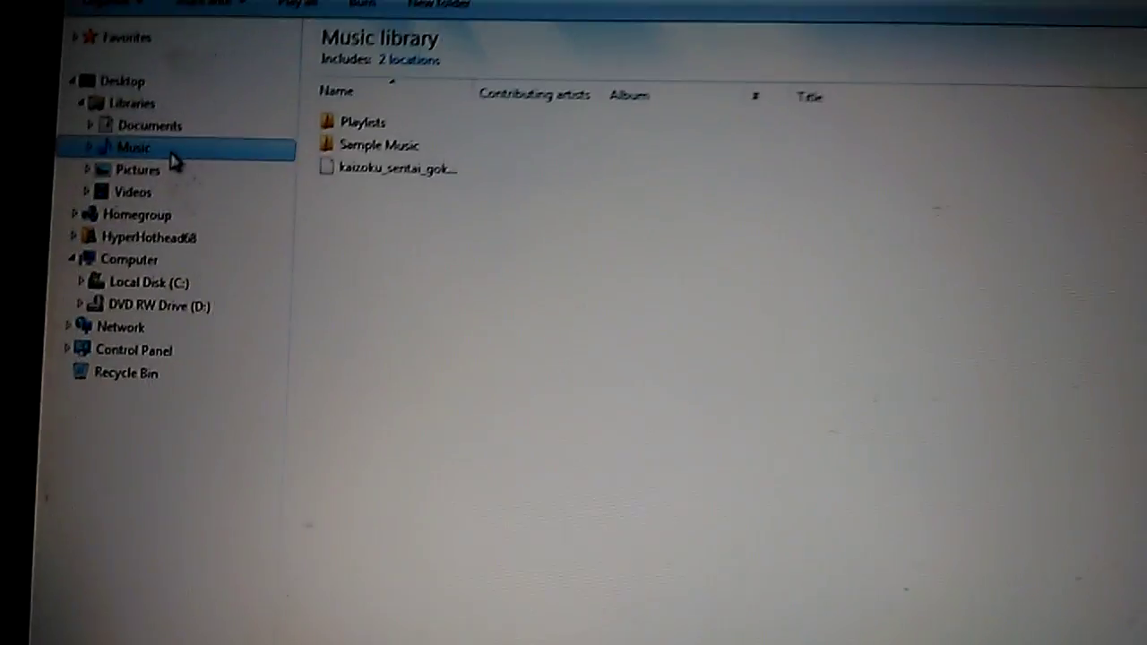
- Open the Homegroup information page
{"action": "left_click", "coordinate": [142, 164]}
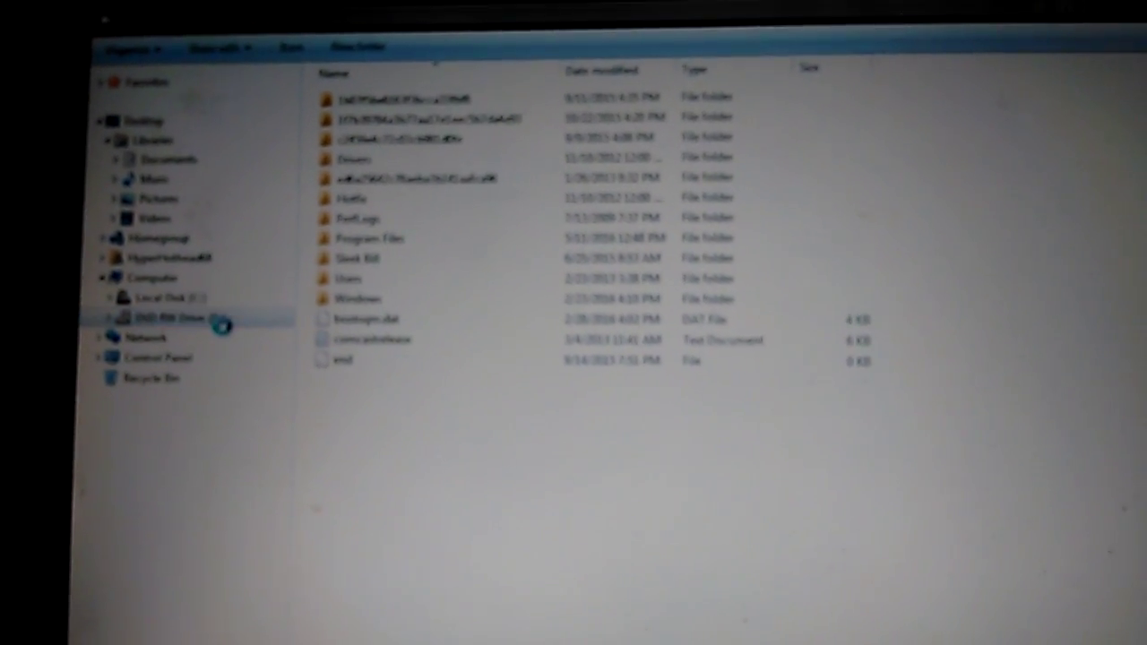
{"action": "left_click", "coordinate": [170, 317]}
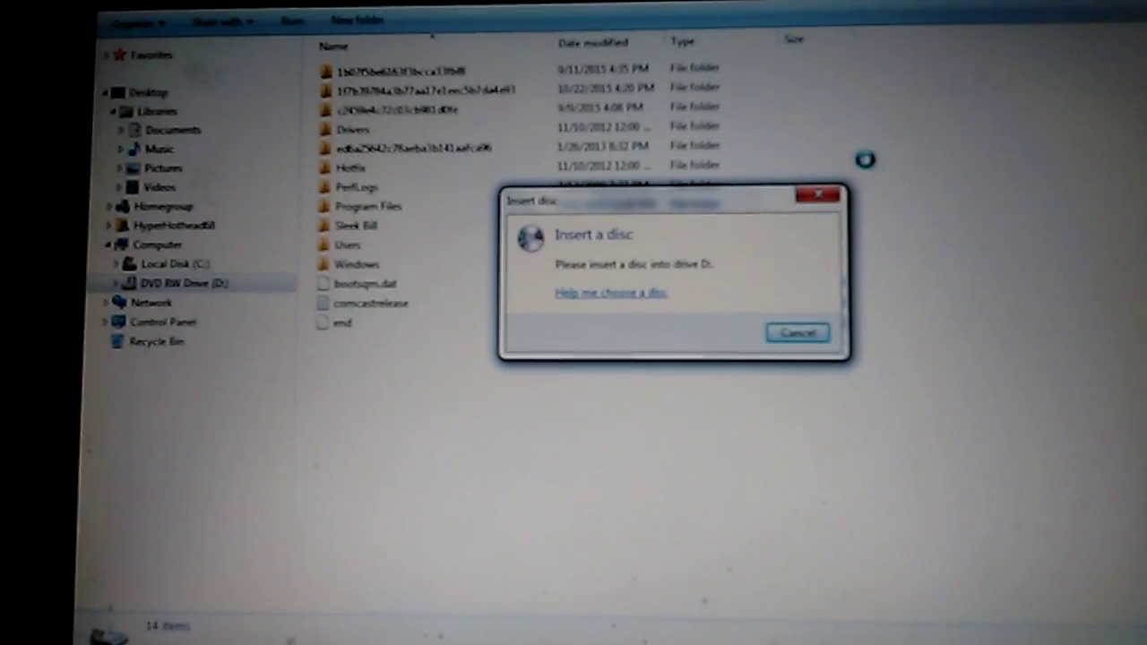
{"action": "left_click", "coordinate": [817, 196]}
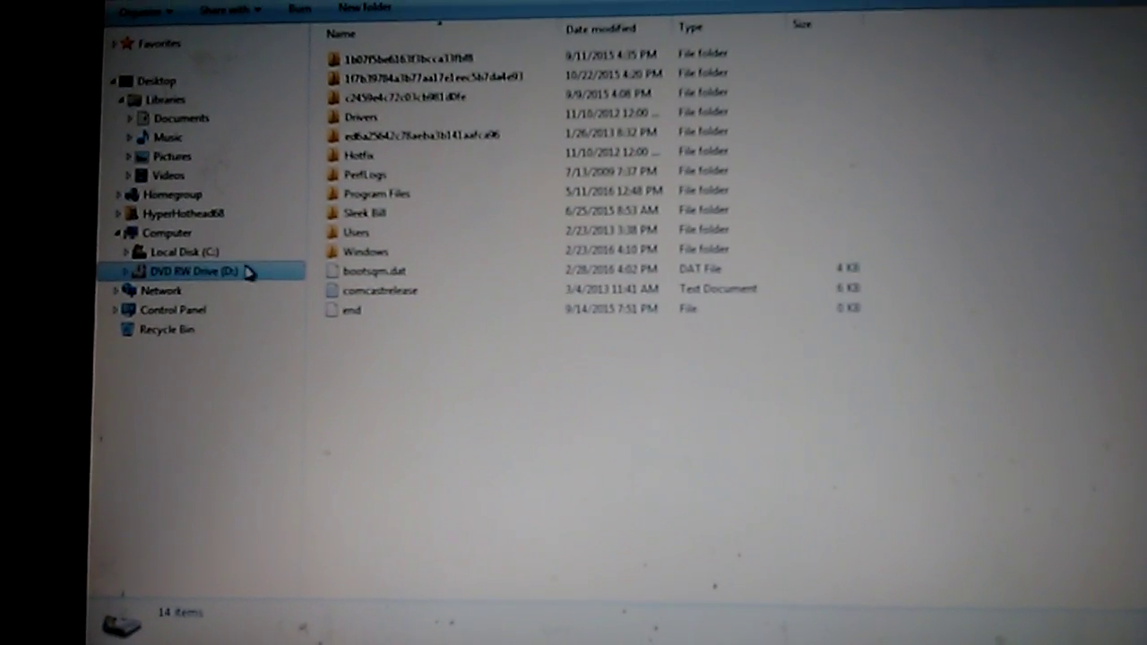
- Return to the Local Disk (C:) contents, then open the Network location
{"action": "left_click", "coordinate": [188, 252]}
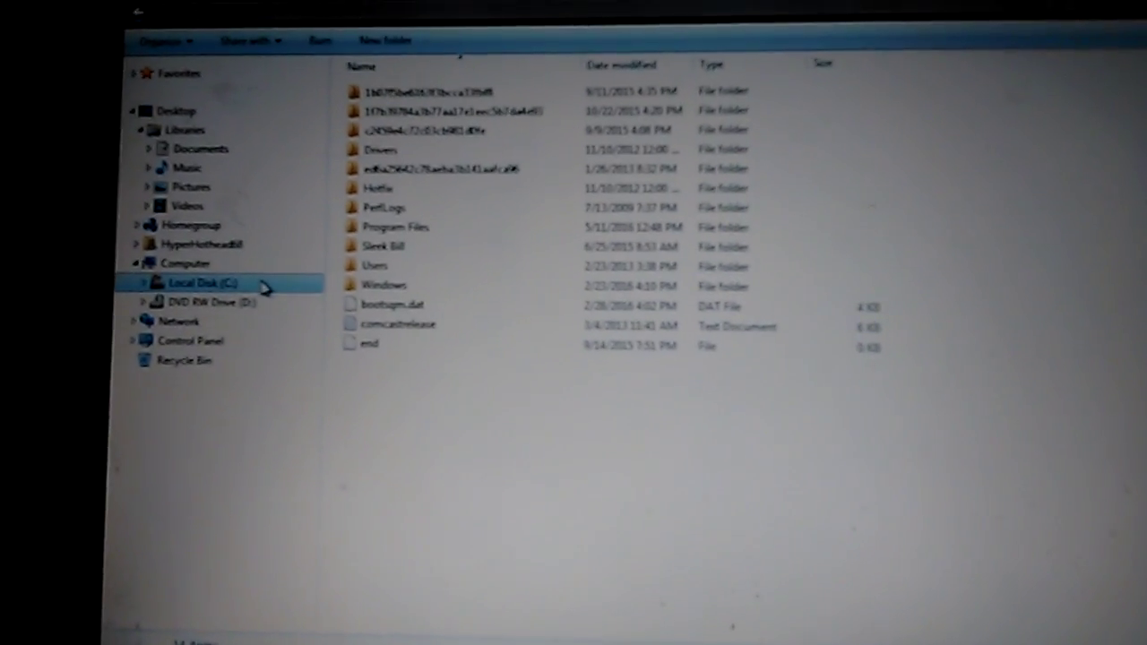
{"action": "left_click", "coordinate": [220, 325]}
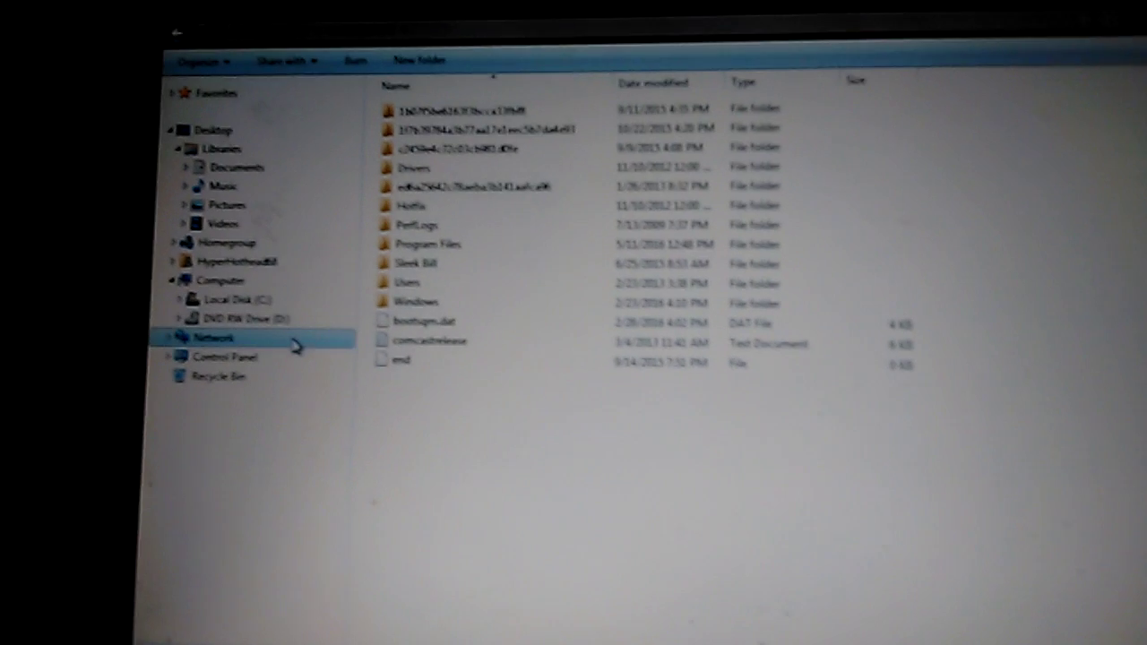